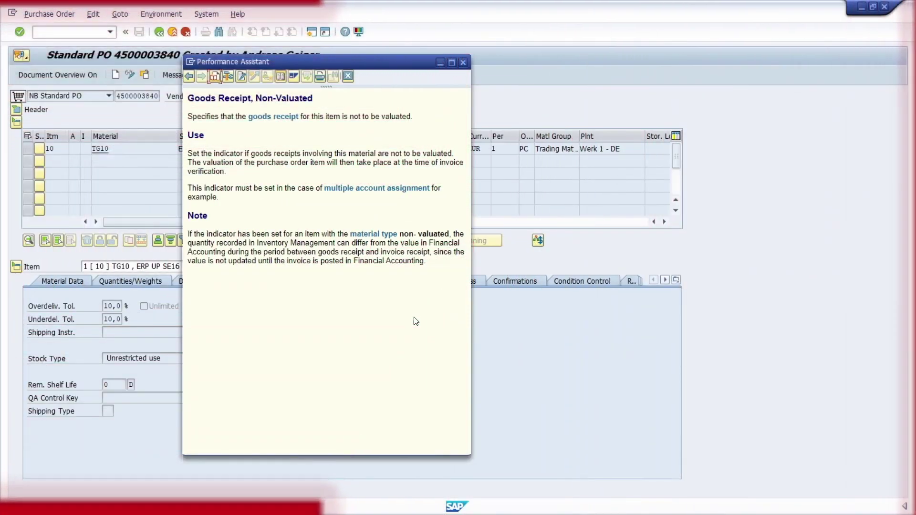
View WEUNB technical details and the SAP Glossary, then open tax code customizing without a project
left_click(228, 76)
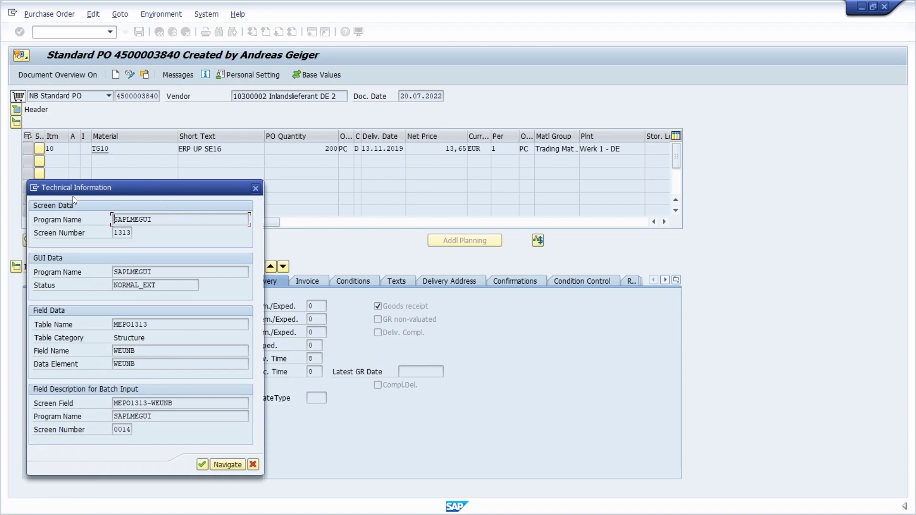
double_click(129, 364)
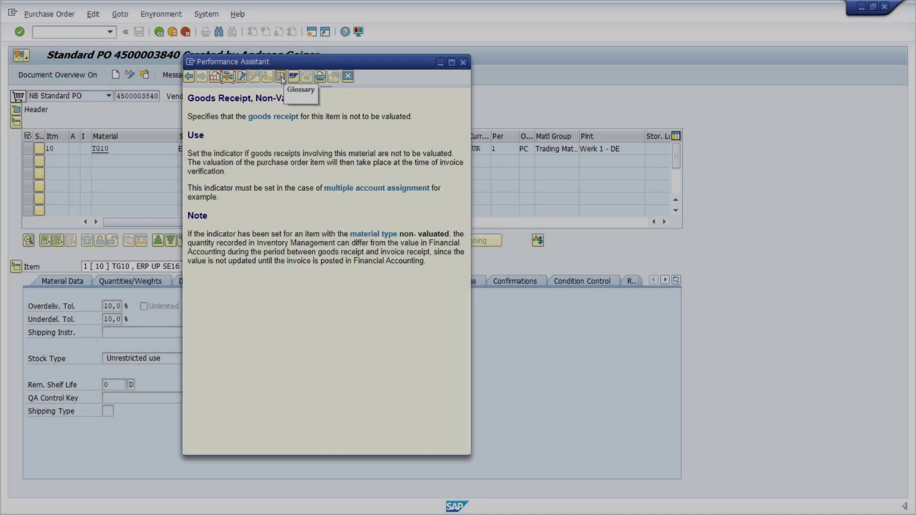
left_click(282, 76)
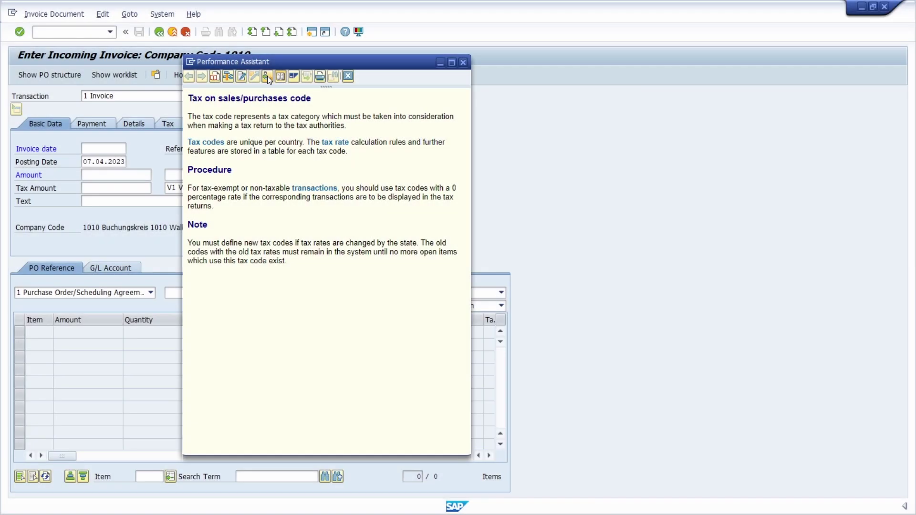
left_click(268, 76)
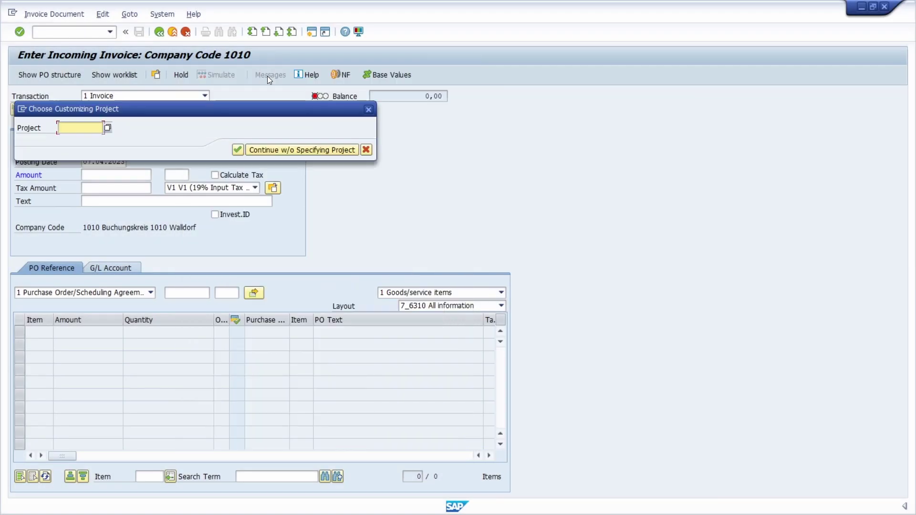
left_click(287, 150)
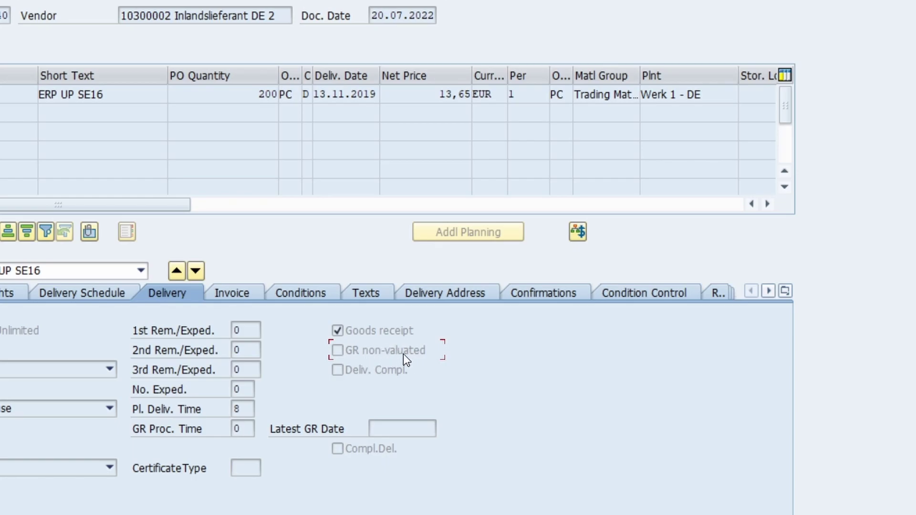
key("F1")
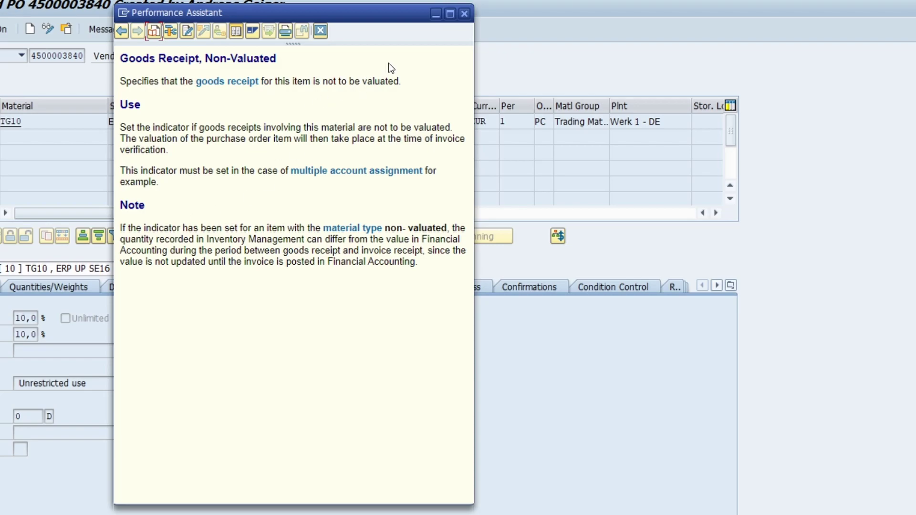
left_click(464, 13)
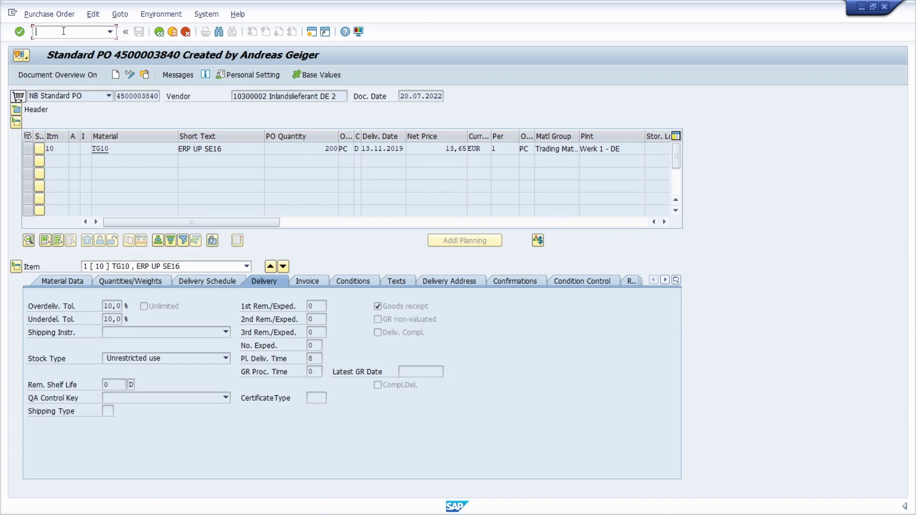
key("F1")
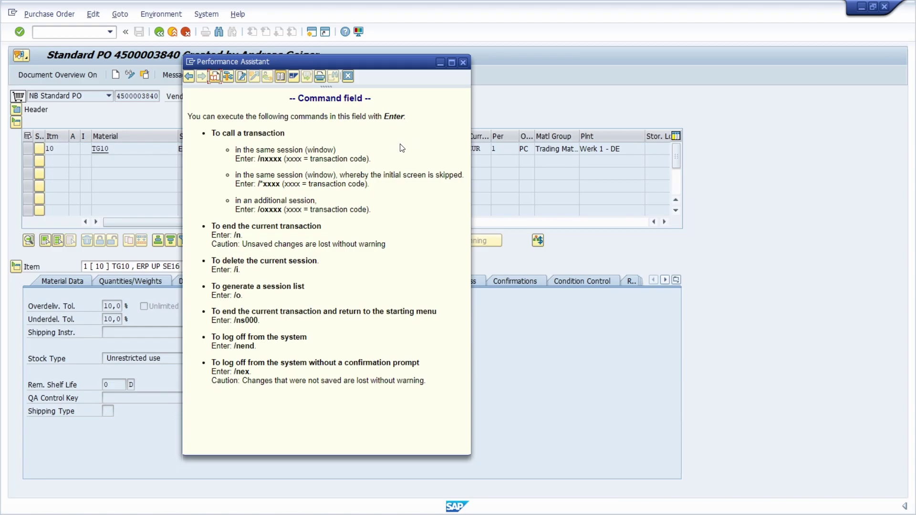
left_click(463, 62)
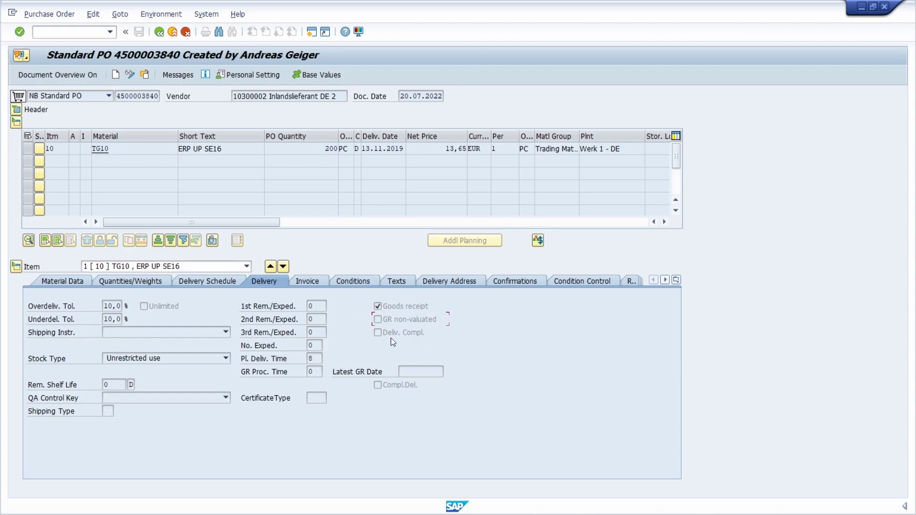
Show F1 help for GR non-valuated and open its application help in the browser
key("F1")
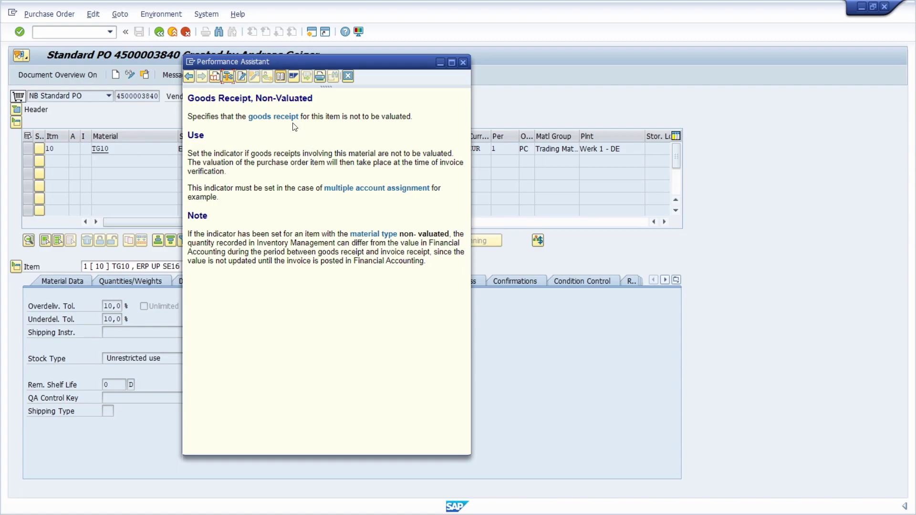
left_click(215, 77)
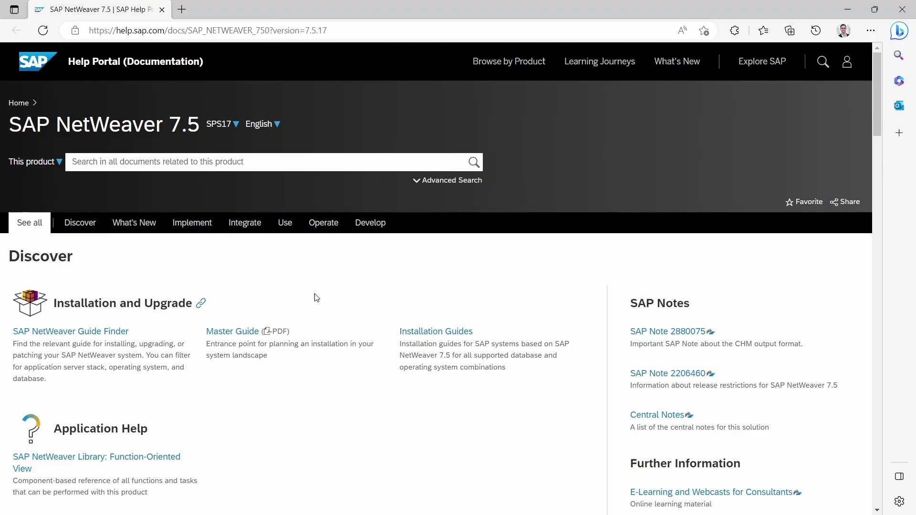
Put the cursor in the SAP Help Portal product documentation search field
left_click(144, 158)
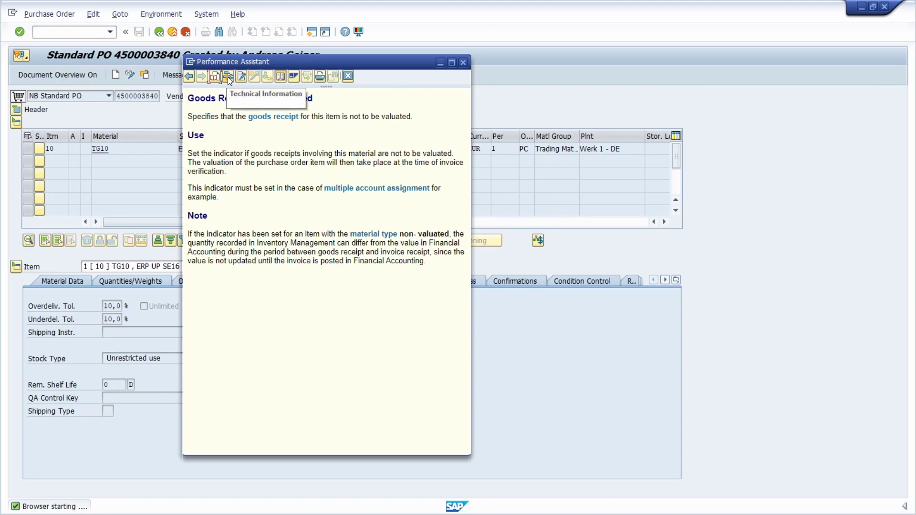
Show technical information for GR non-valuated and open data element WEUNB
left_click(227, 76)
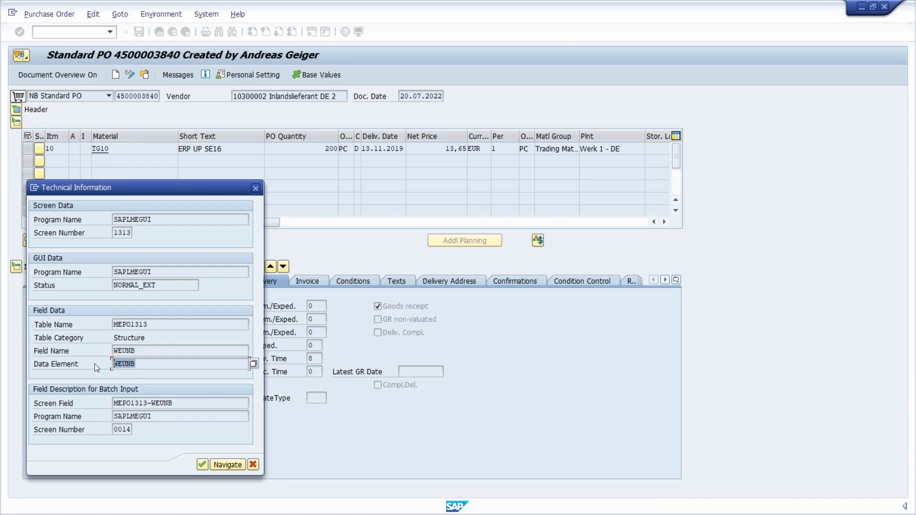
double_click(139, 365)
double_click(115, 365)
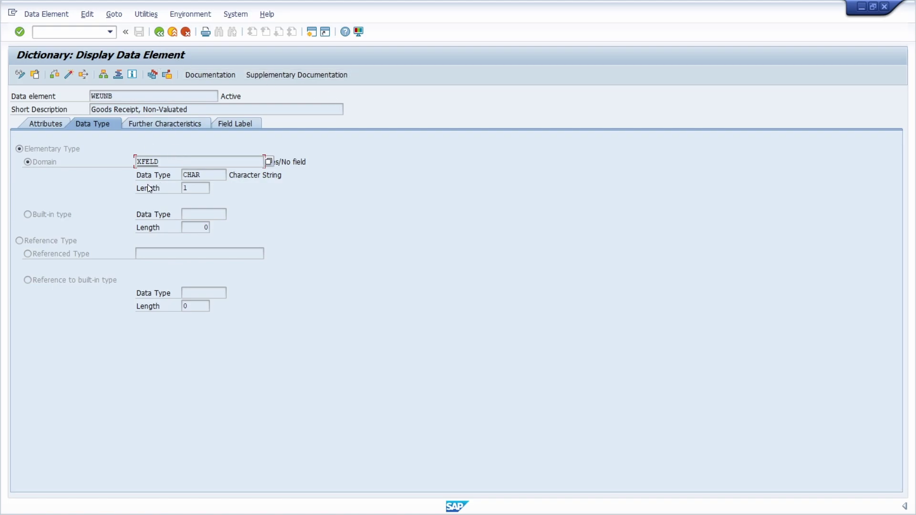
left_click(160, 33)
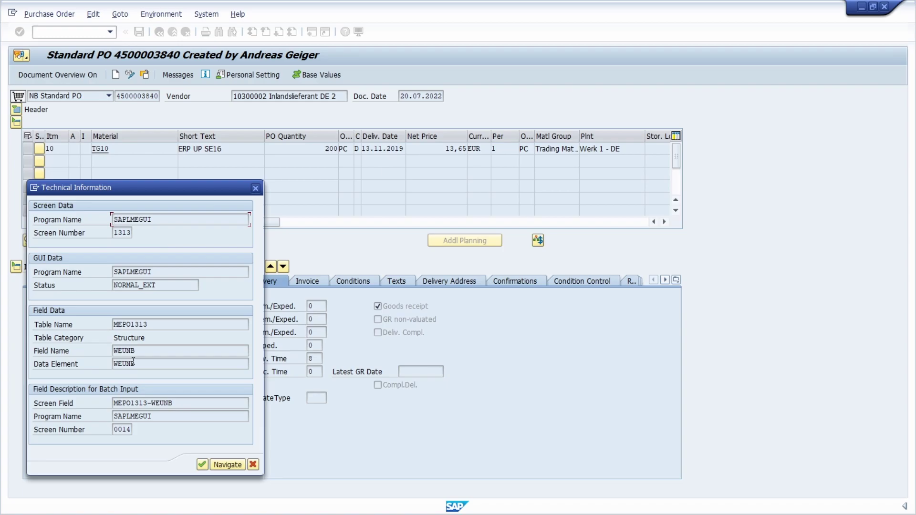
Cancel the Technical Information dialog to return to the Goods Receipt, Non-Valuated help
left_click(258, 187)
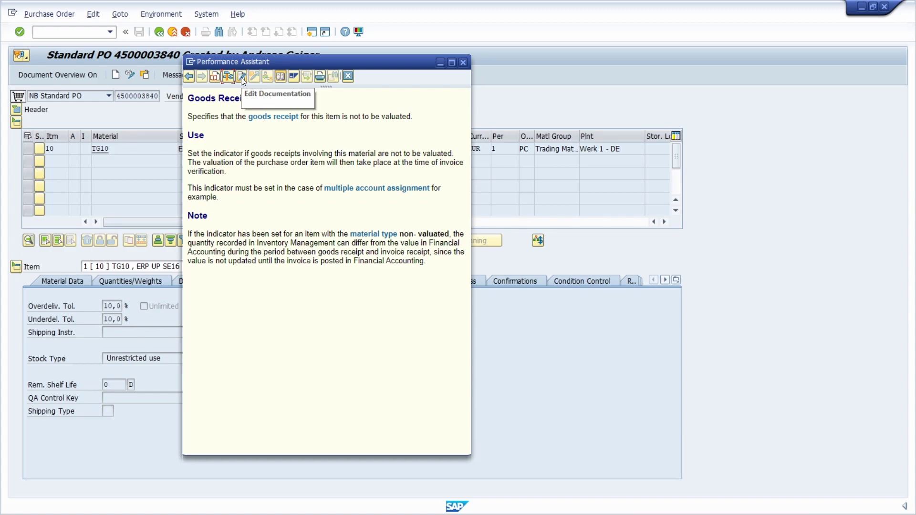
Open the SAP Glossary and focus its term search, then open the SAP Help Portal home page
left_click(281, 77)
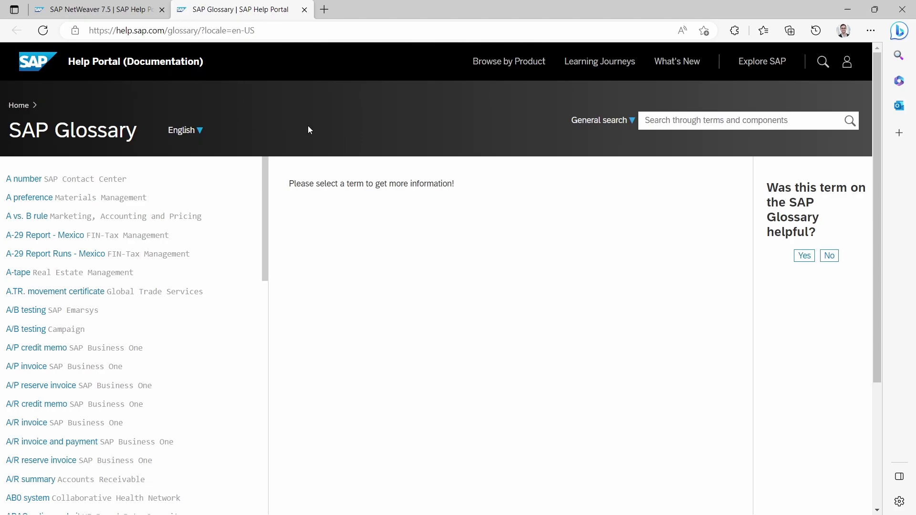
left_click(692, 118)
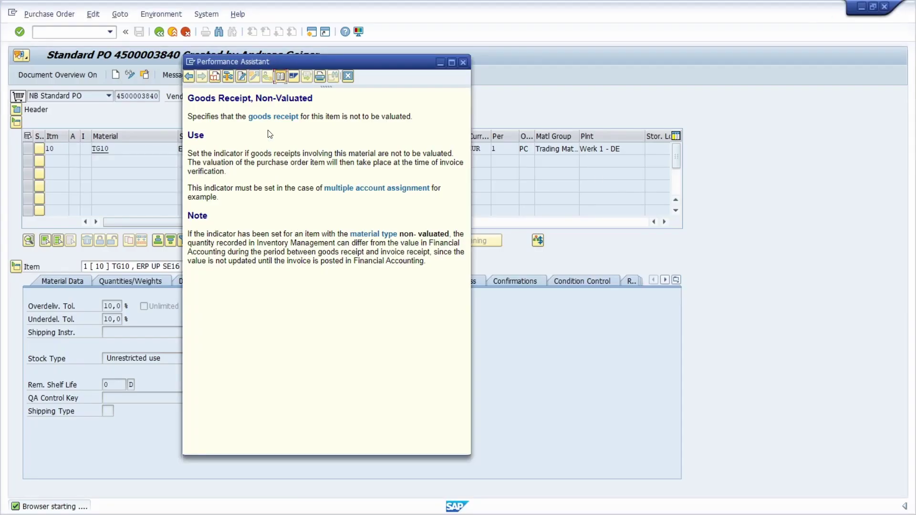
left_click(292, 78)
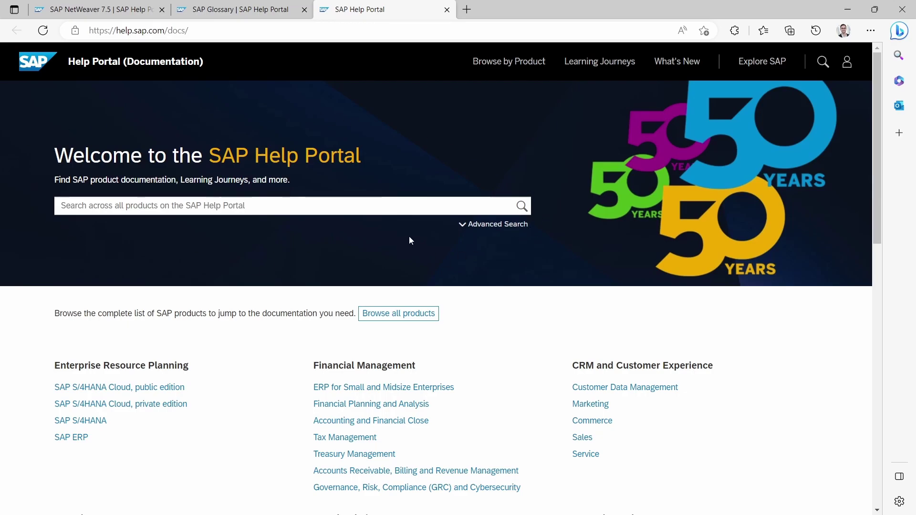
left_click(844, 10)
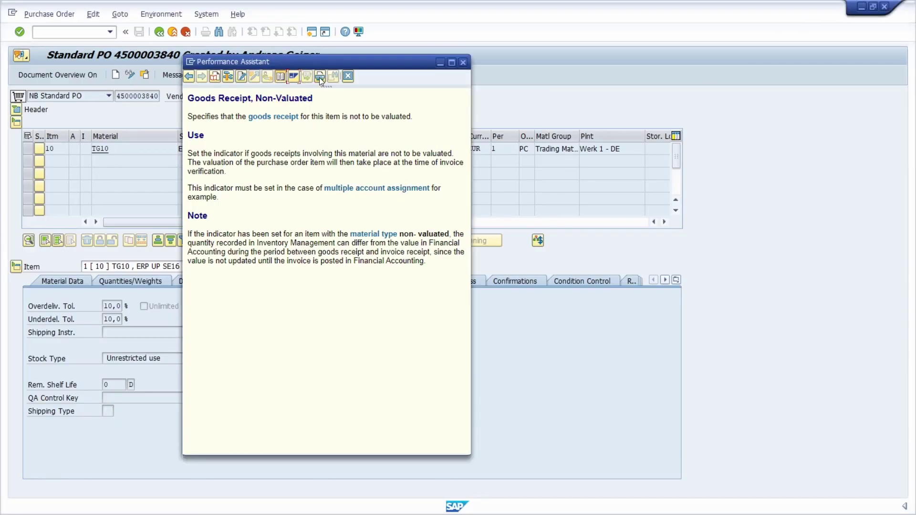
left_click(348, 76)
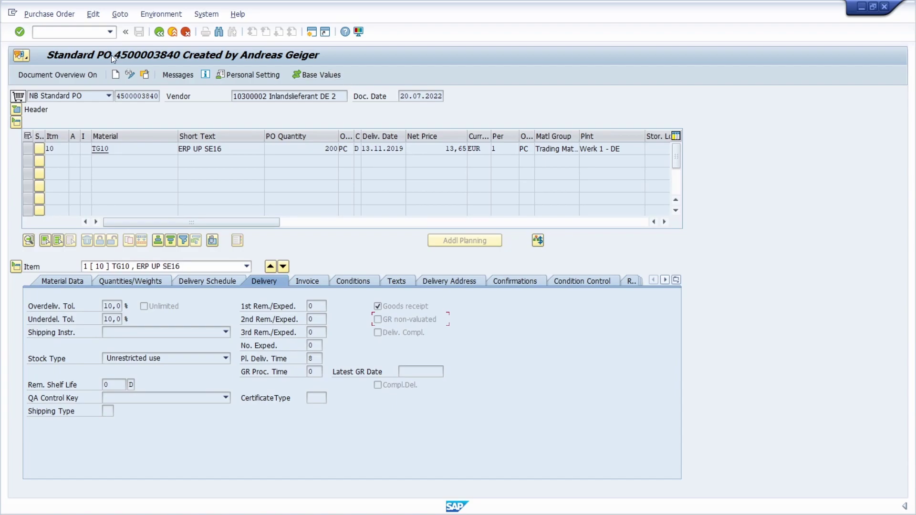
Start MIRO via /nmiro, keep tax code V1, and show its F1 field help
type("/nmiro")
key("Return")
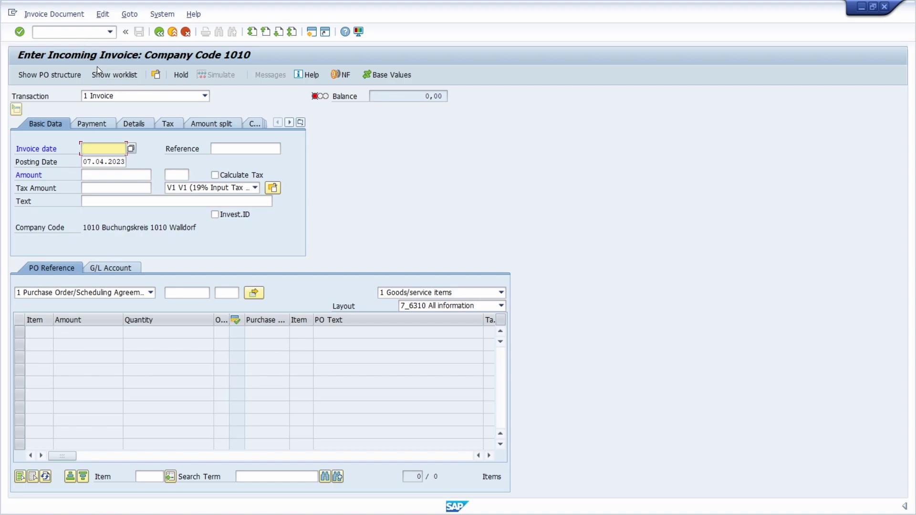
left_click(184, 188)
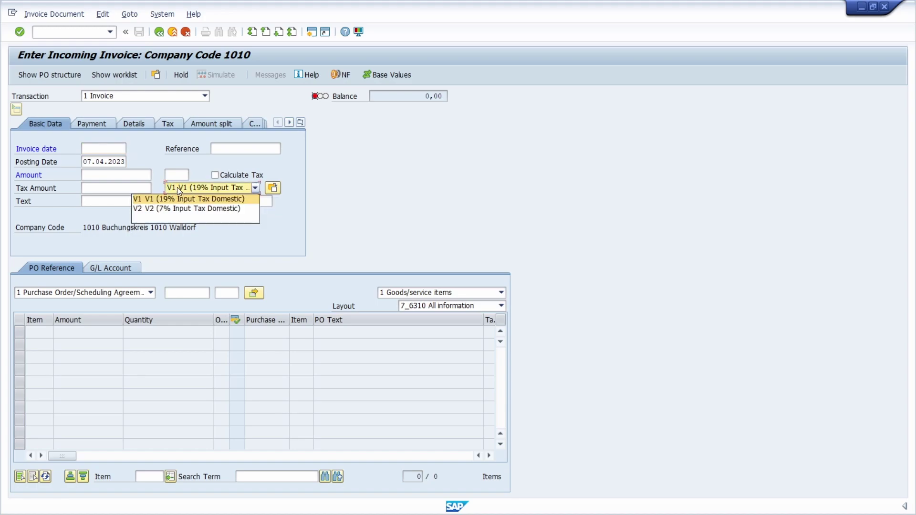
left_click(177, 187)
key("F1")
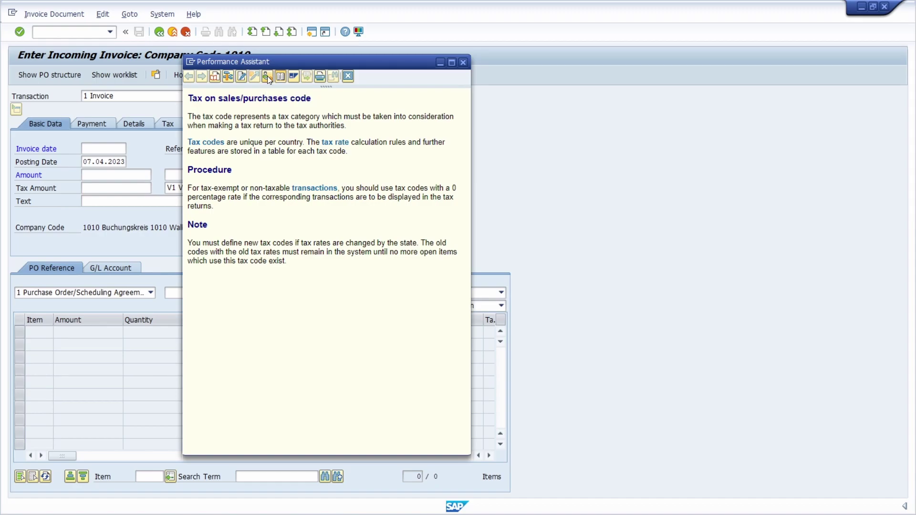
Jump to tax code customizing, continuing without a customizing project
left_click(267, 76)
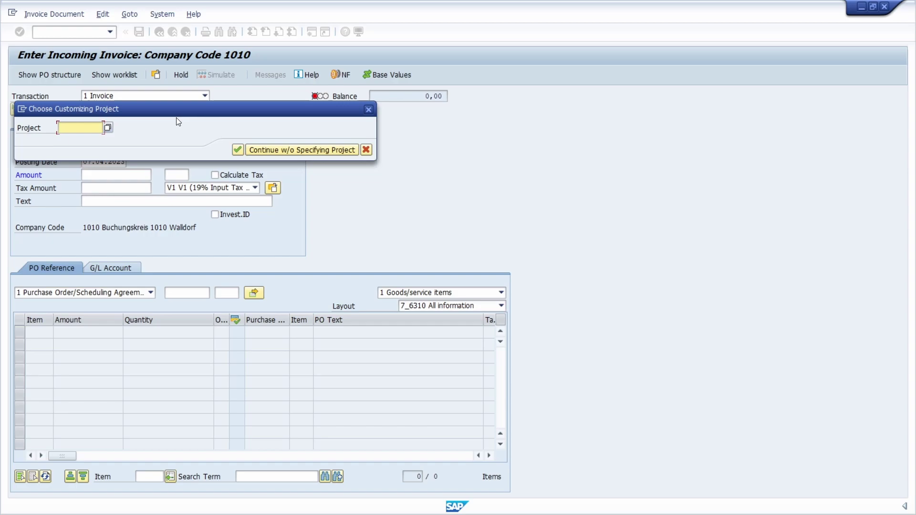
left_click(288, 150)
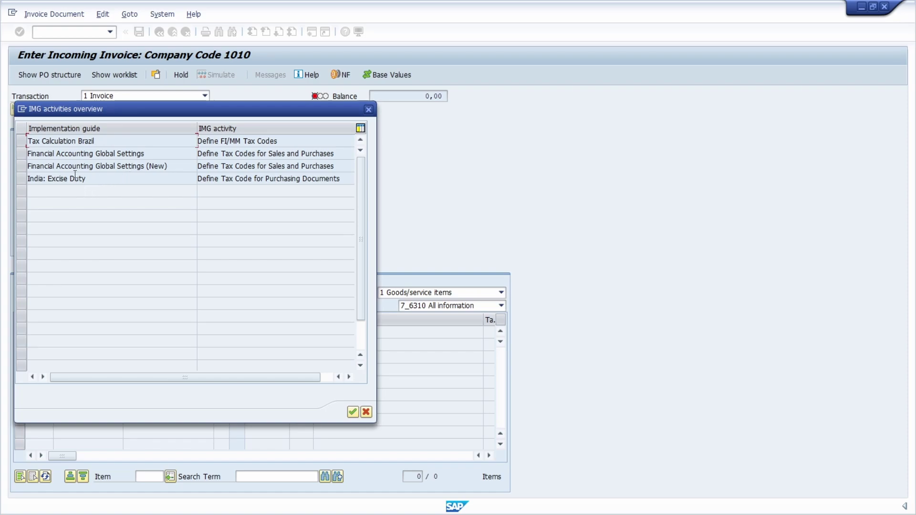
Run Define Tax Codes for Sales and Purchases for country DE and tax code V0
left_click_drag(174, 167, 6, 169)
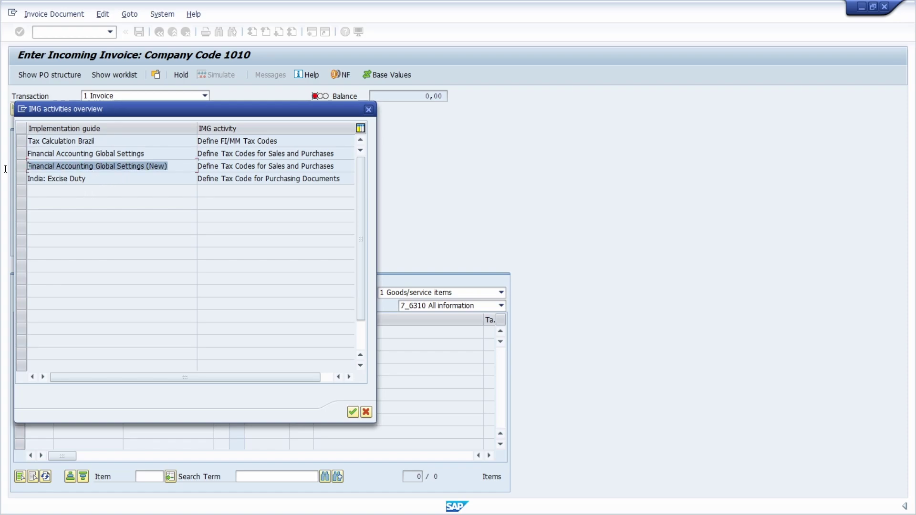
double_click(84, 168)
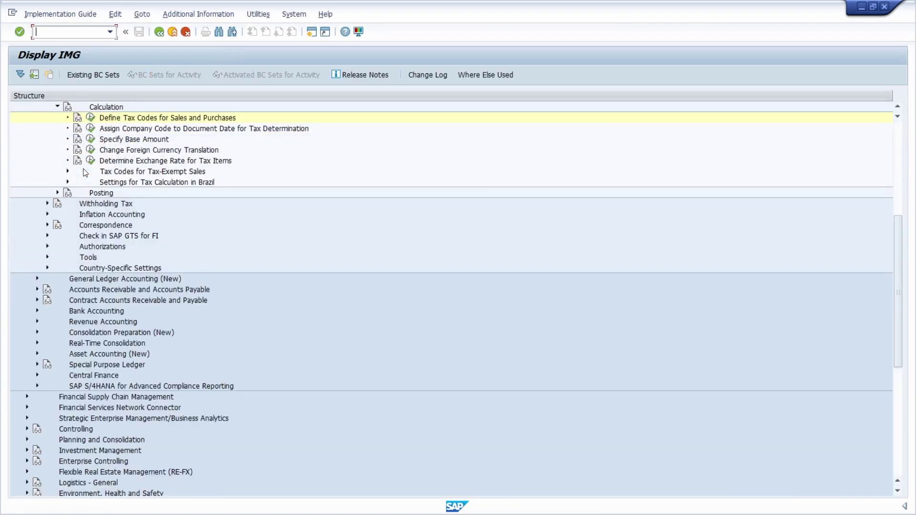
left_click(89, 119)
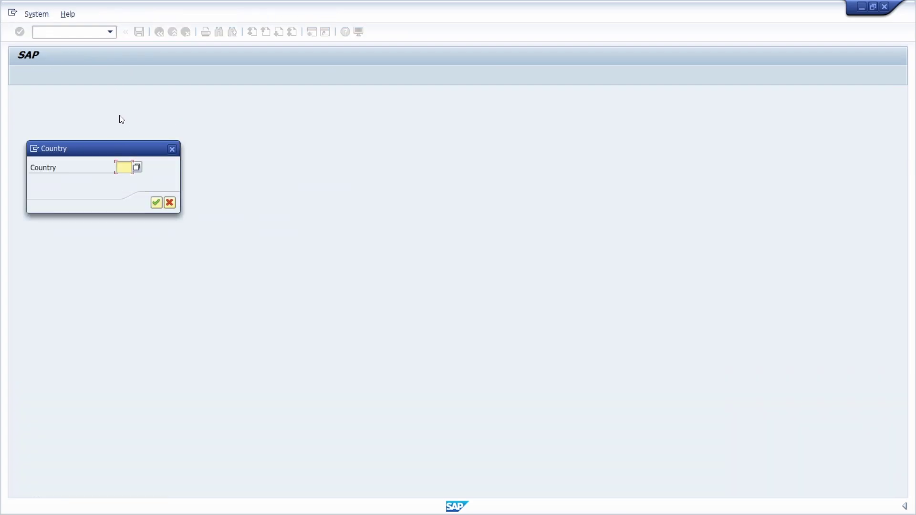
type("DE")
key("Return")
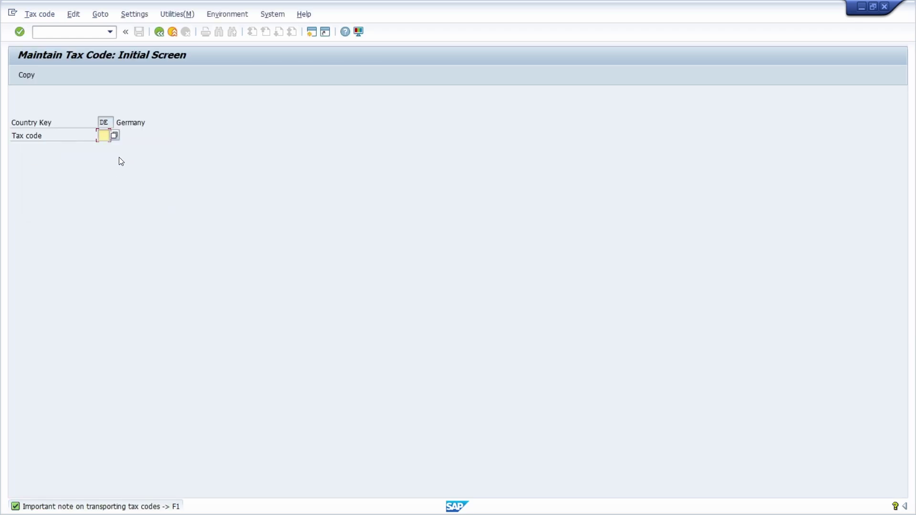
type("V0")
key("Return")
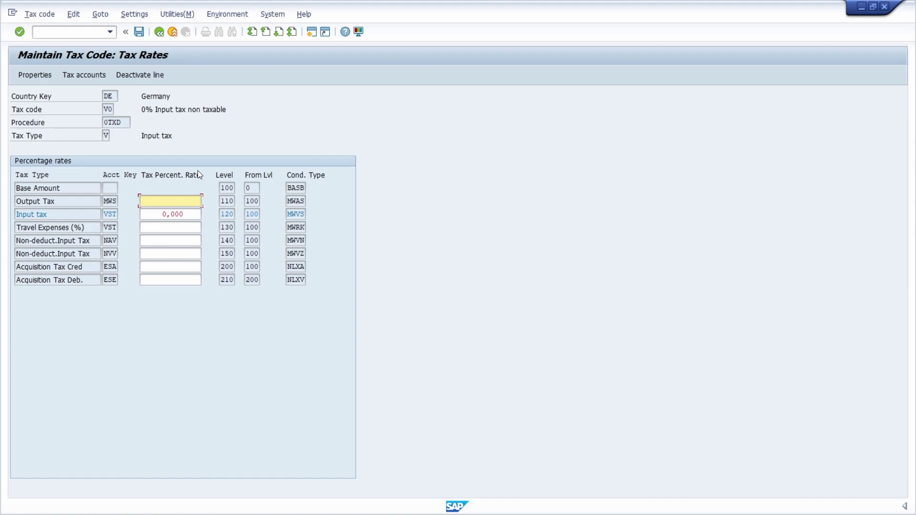
Back out of tax code maintenance to Enter Incoming Invoice, closing the IMG overview and tax-code help window
left_click(159, 32)
left_click(160, 32)
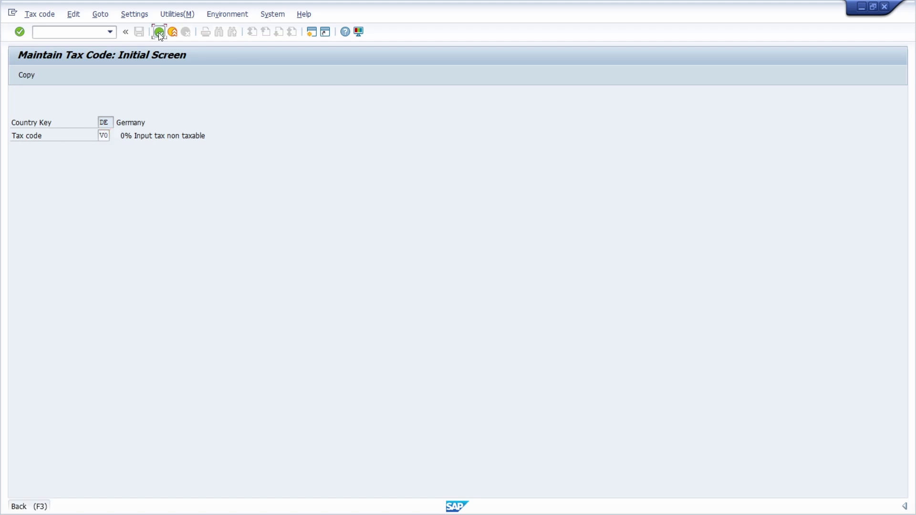
left_click(159, 32)
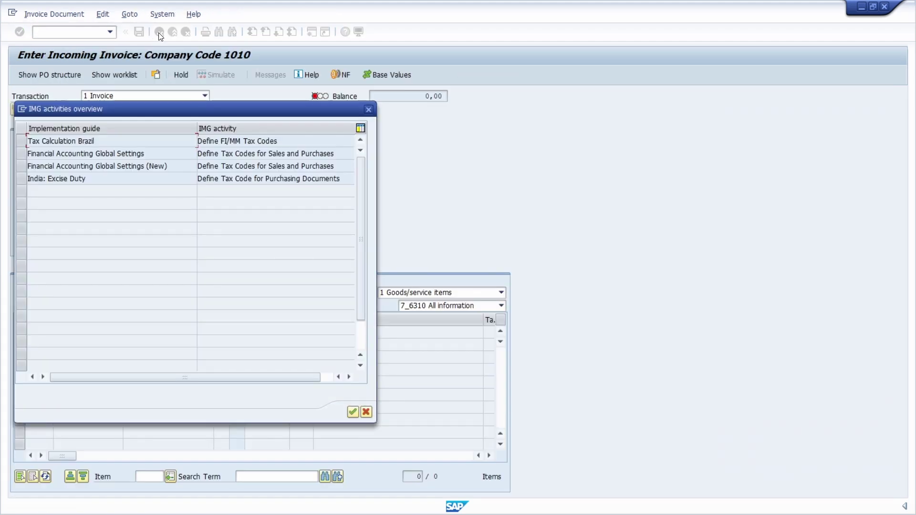
left_click(369, 110)
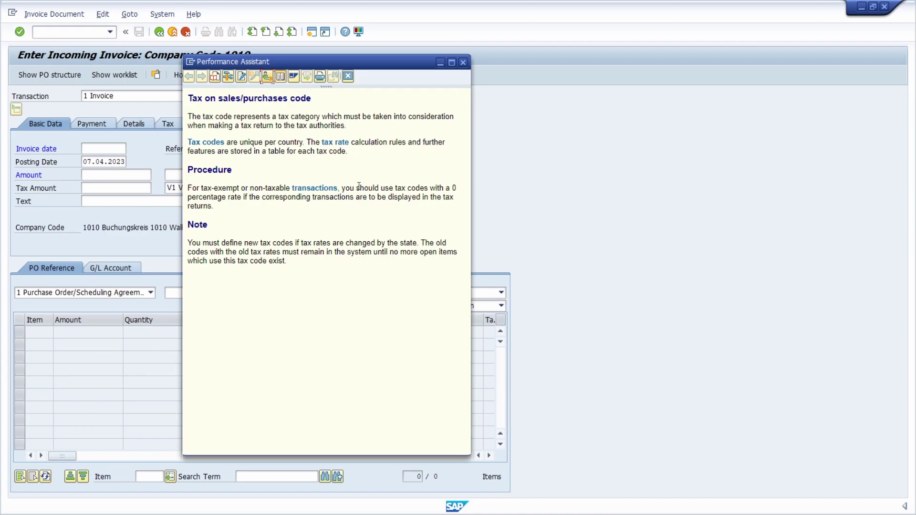
left_click(463, 63)
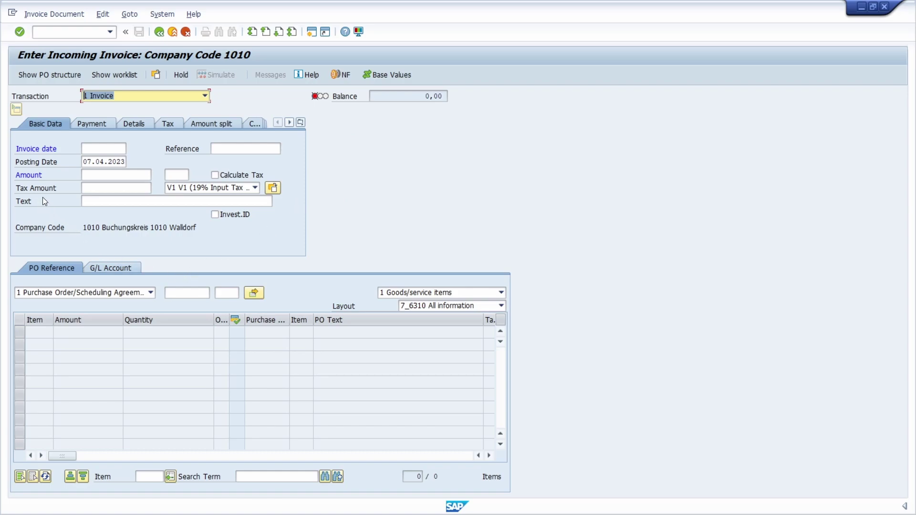
left_click(27, 201)
left_click(94, 202)
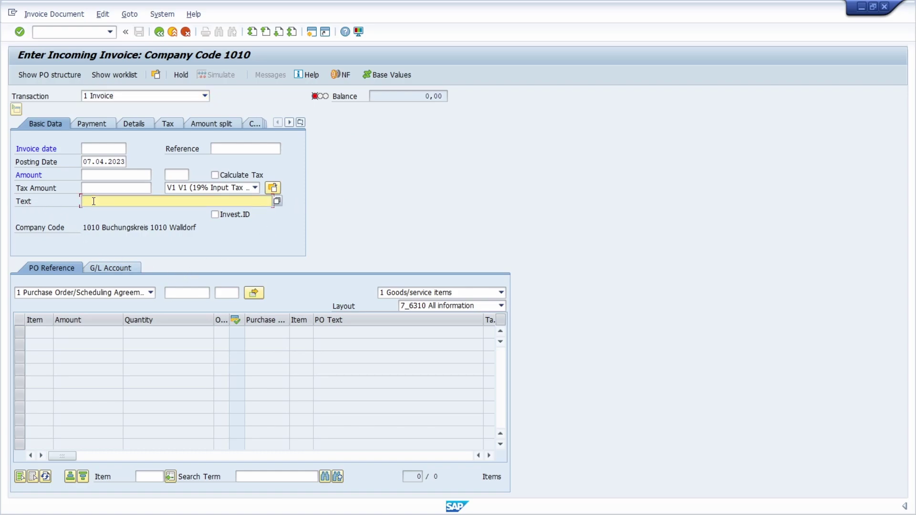
left_click(43, 188)
left_click(42, 162)
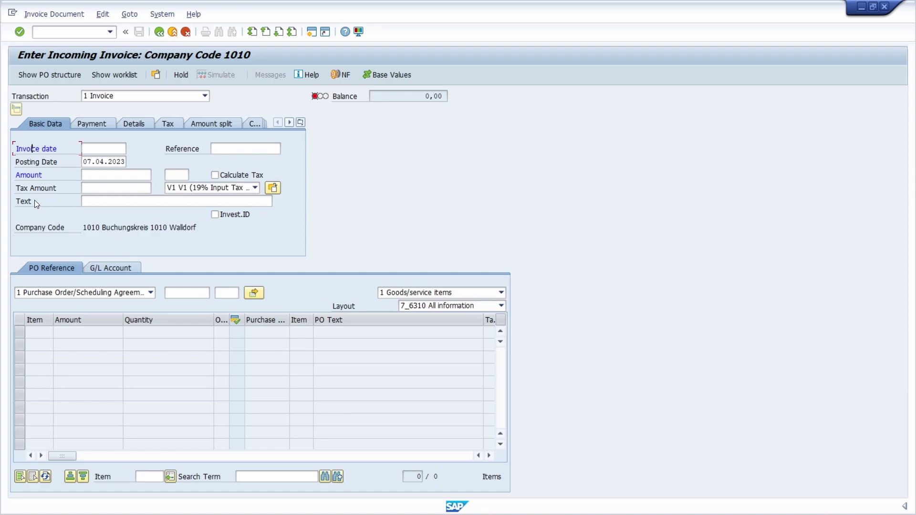
left_click(14, 203)
key("Return")
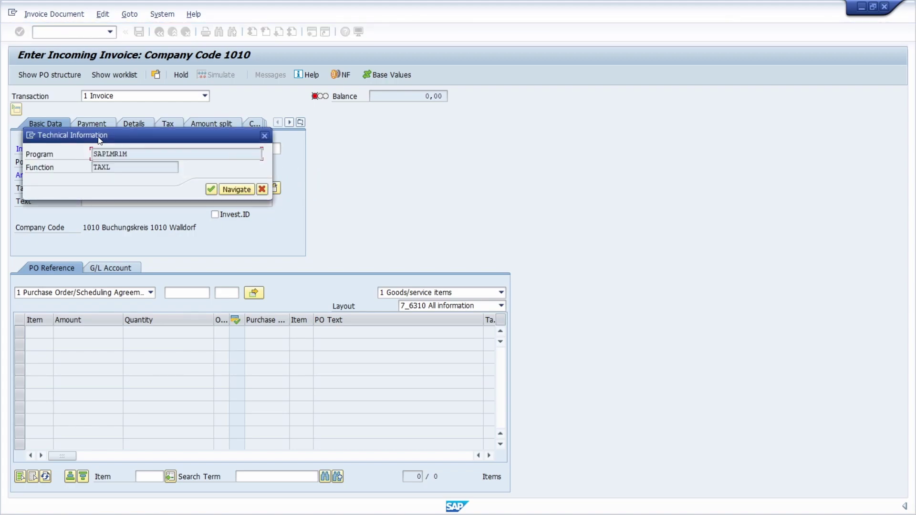
key("Return")
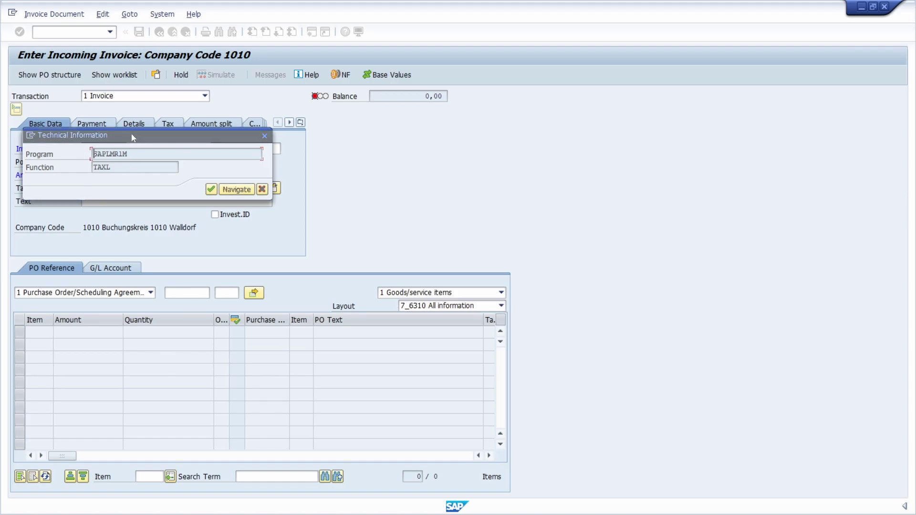
Exit MIRO invoice entry back to the SAP Easy Access menu
key("F3")
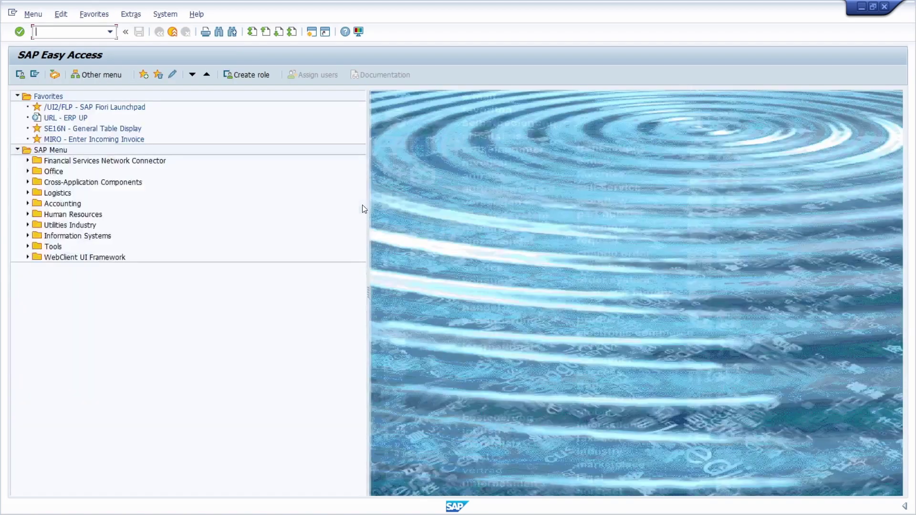